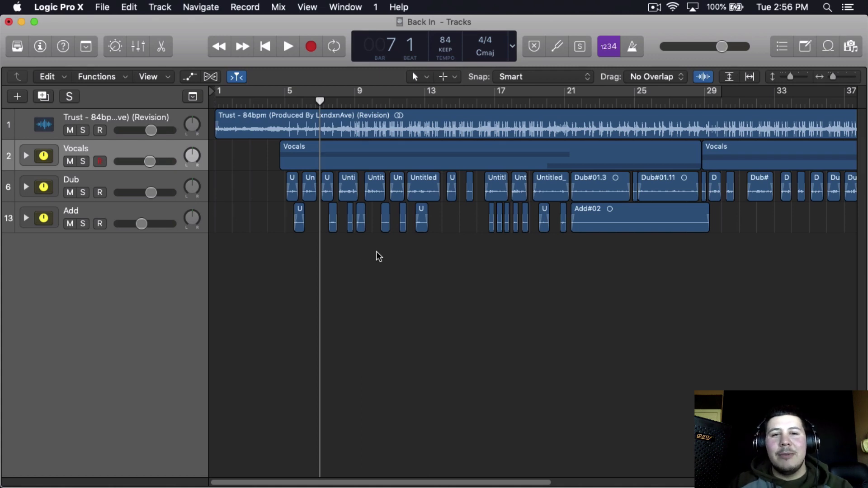
Play the song from around bar 3, stop it, and show the Mixer below the tracks.
key("space")
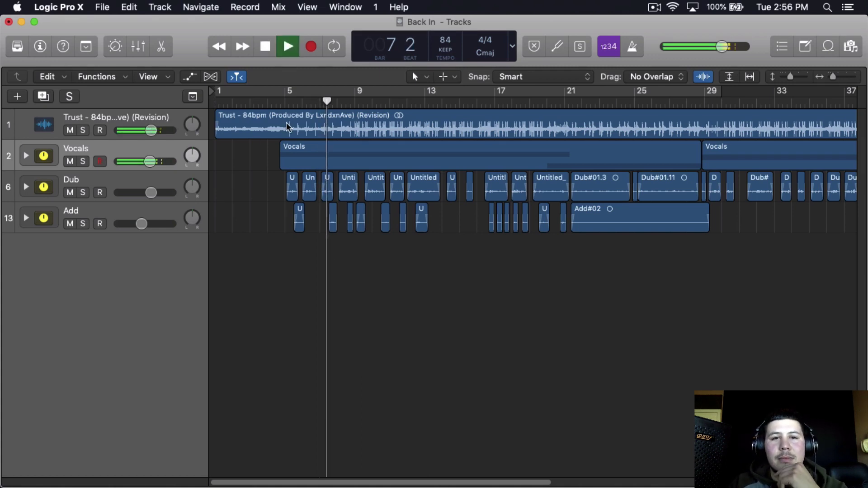
left_click(259, 253)
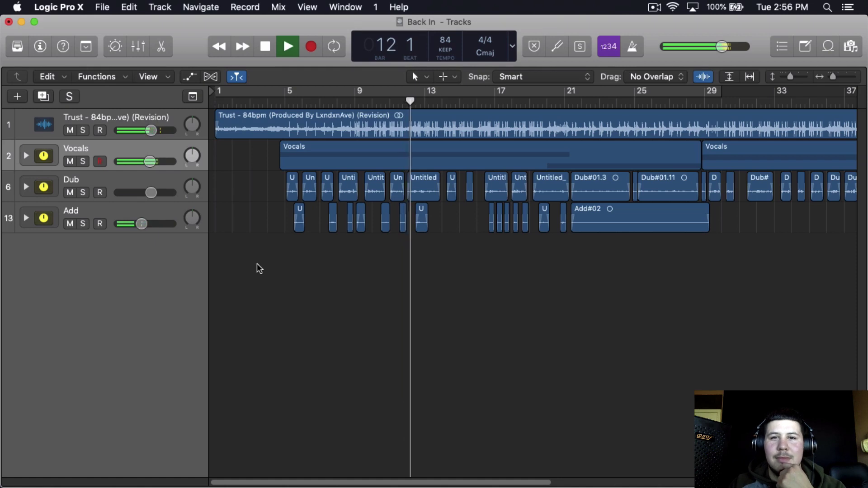
key("space")
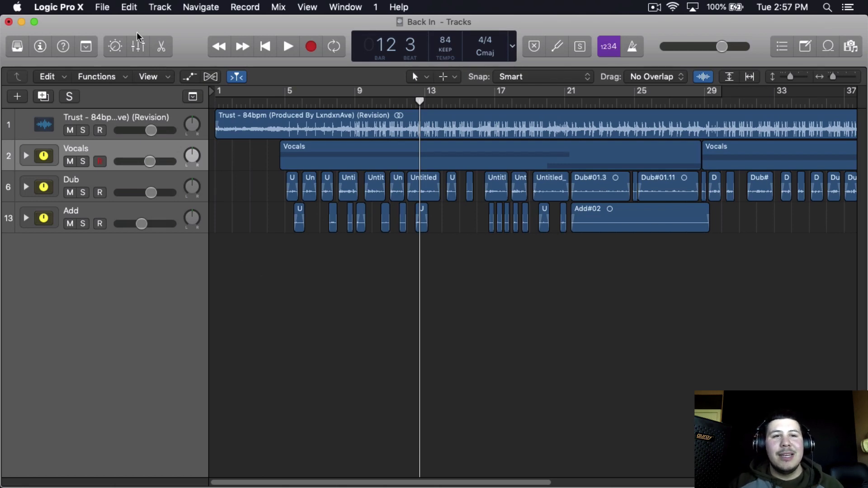
left_click(138, 46)
Open the Vocals Compressor and set a looping cycle range starting near bar 6.
left_click(126, 252)
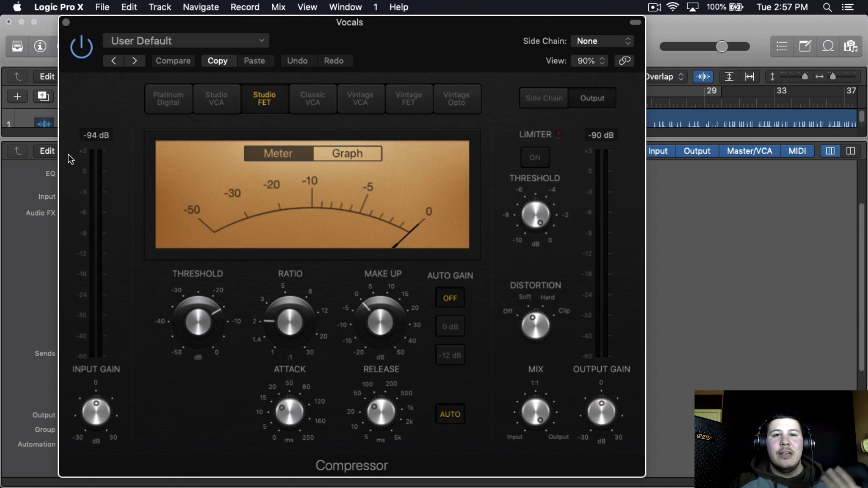
mouse_move(308, 315)
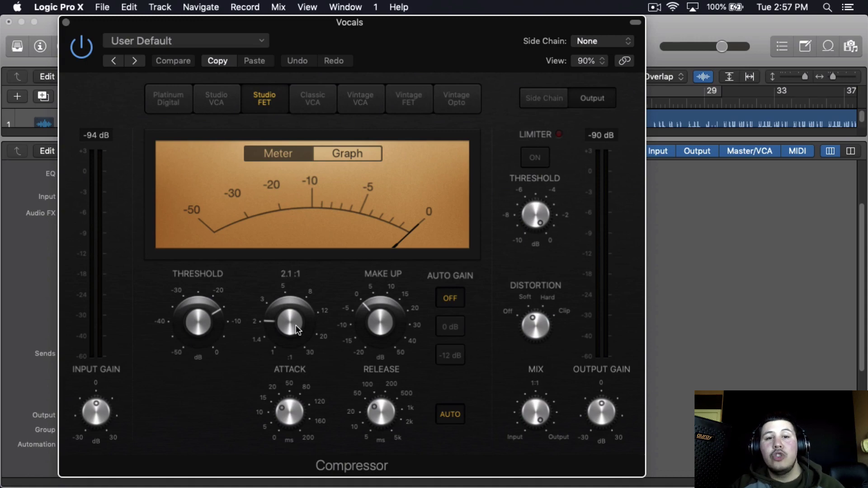
mouse_move(222, 319)
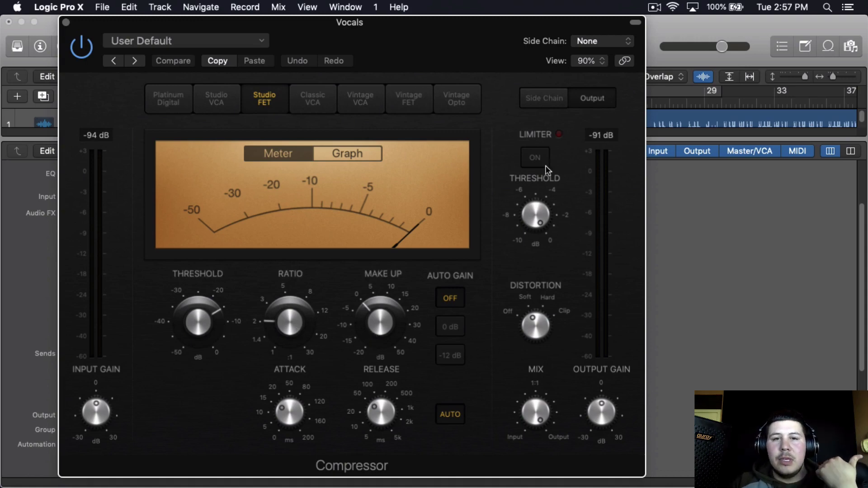
left_click_drag(502, 57, 452, 222)
left_click(307, 102)
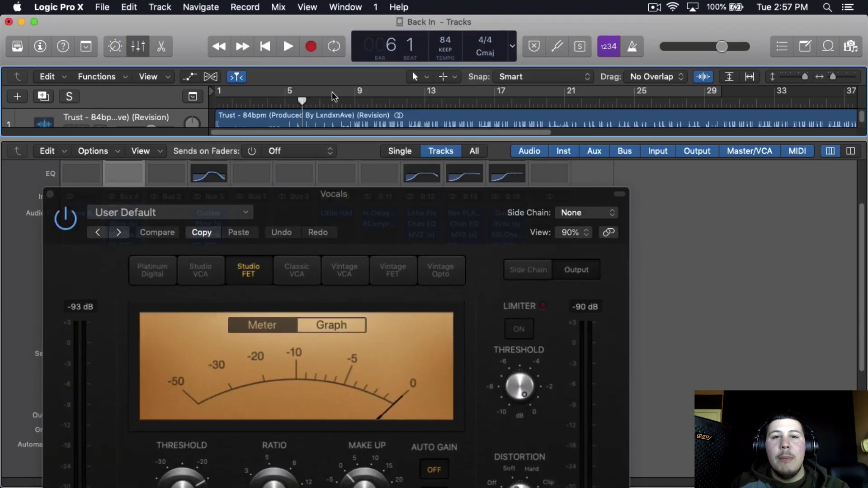
left_click_drag(330, 91, 380, 91)
left_click_drag(470, 211, 502, 39)
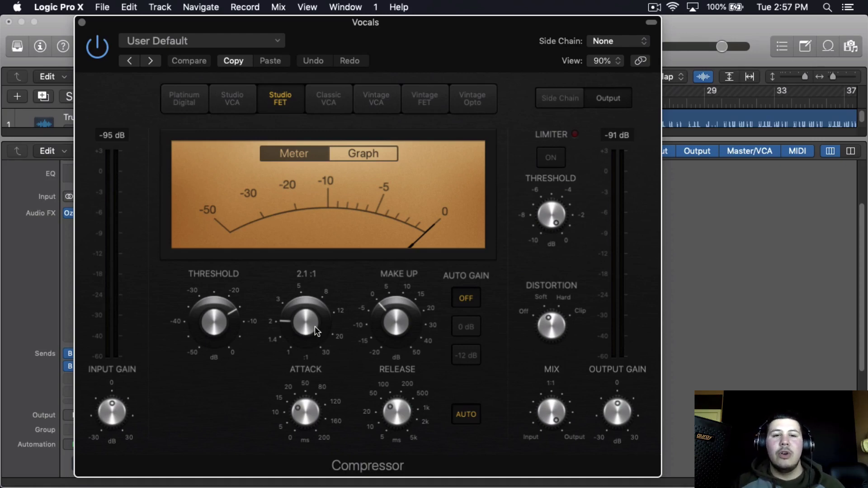
Set the compressor ratio to 4.6:1, threshold to -31.5 dB, and lower the Mix.
left_click_drag(314, 327, 300, 290)
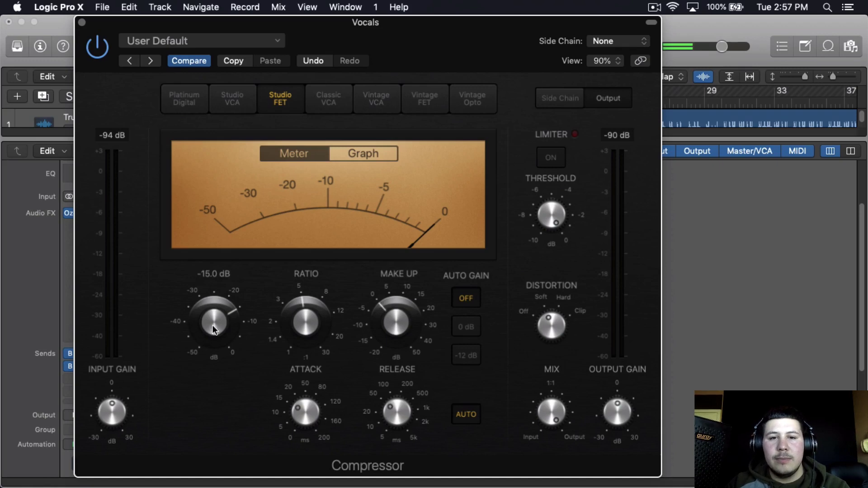
left_click_drag(213, 329, 227, 358)
left_click_drag(552, 413, 573, 340)
Bypass the Vocals compressor twice to compare, leaving it switched on.
left_click(98, 47)
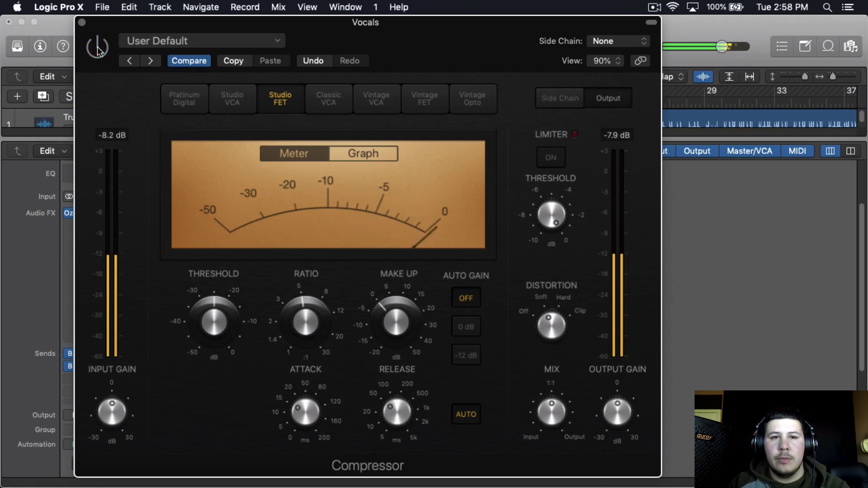
left_click(97, 48)
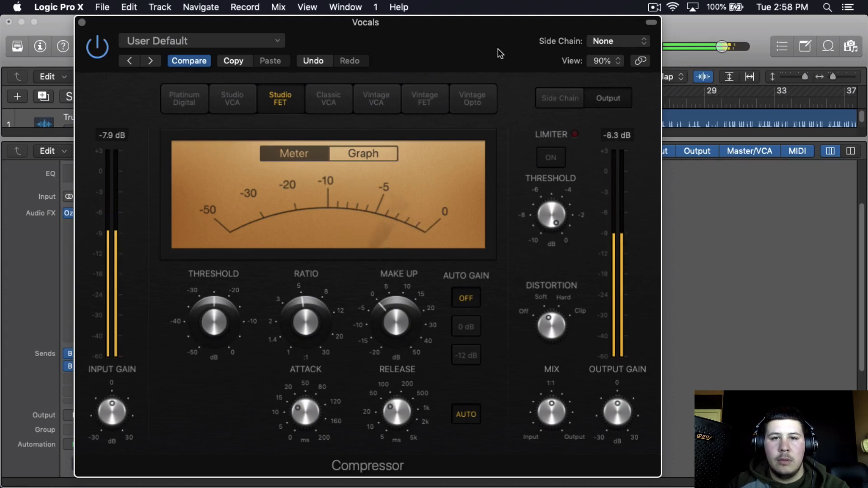
left_click(107, 55)
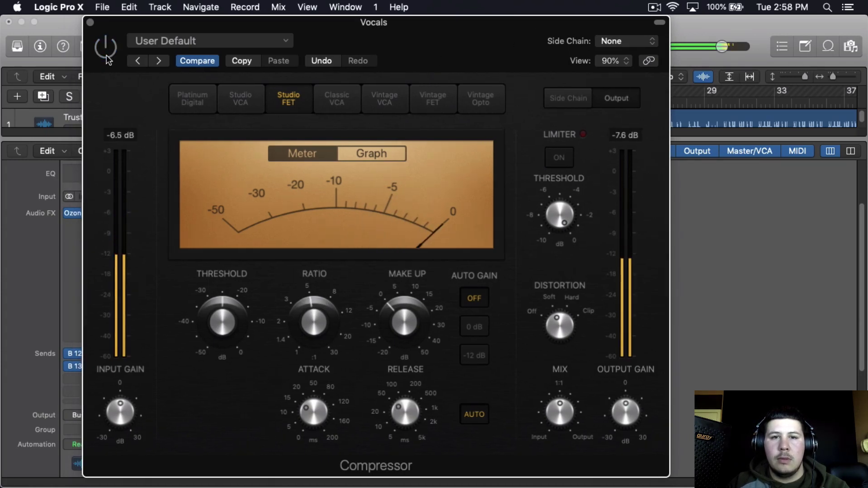
left_click(107, 55)
Raise the compressor's Make Up gain to 3.0 dB.
mouse_move(552, 402)
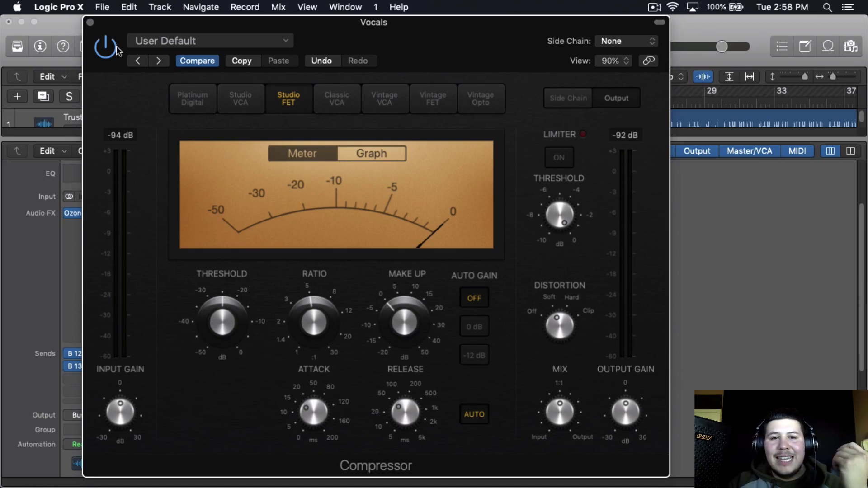
mouse_move(402, 323)
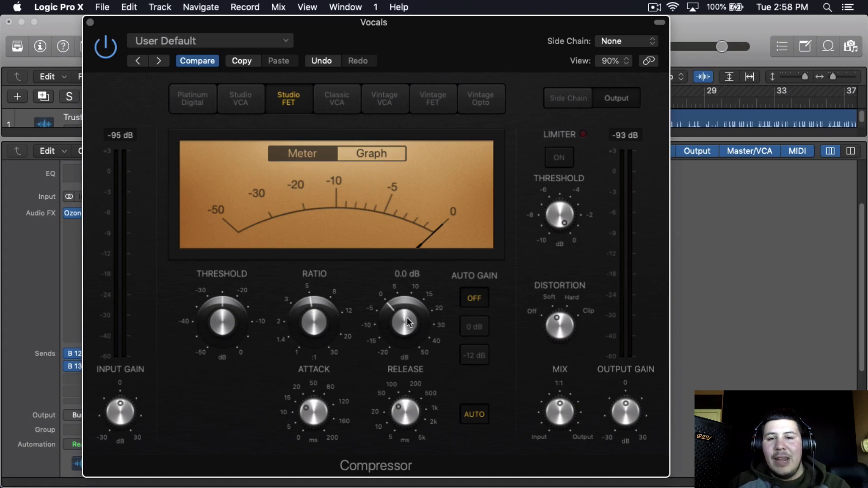
left_click_drag(407, 321, 412, 302)
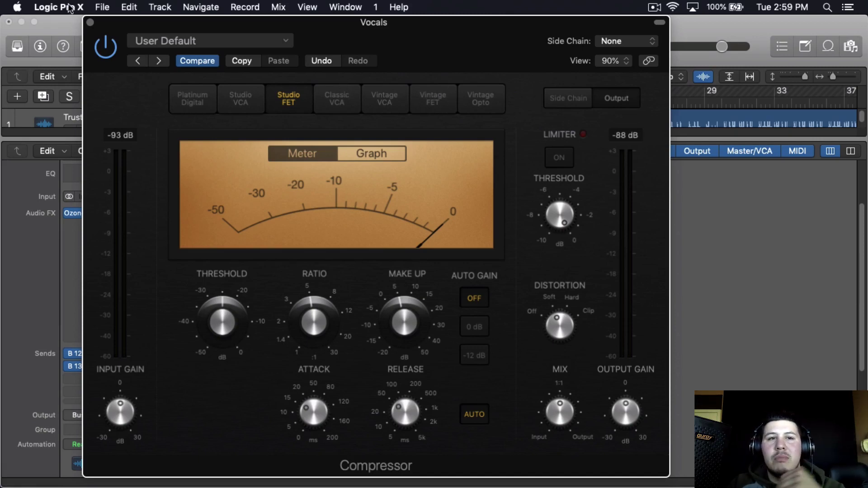
Close the Compressor window and move the Vocals Pulsar Smasher window higher up.
left_click(90, 23)
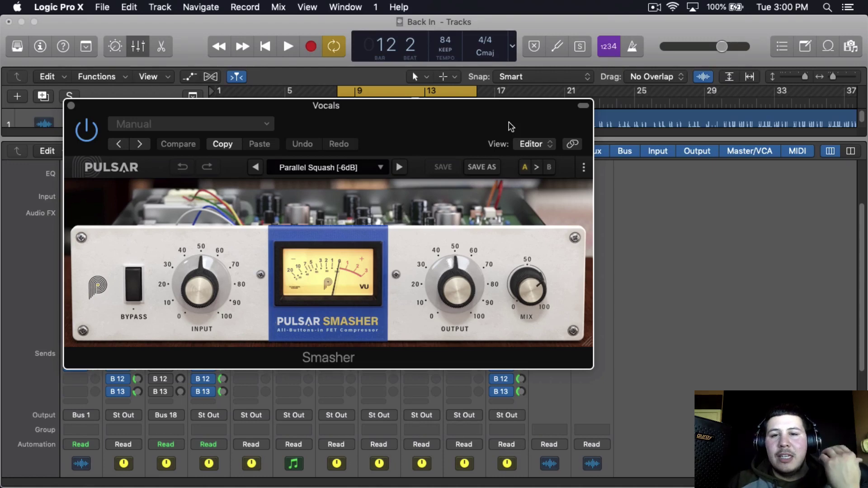
left_click_drag(509, 122, 587, 127)
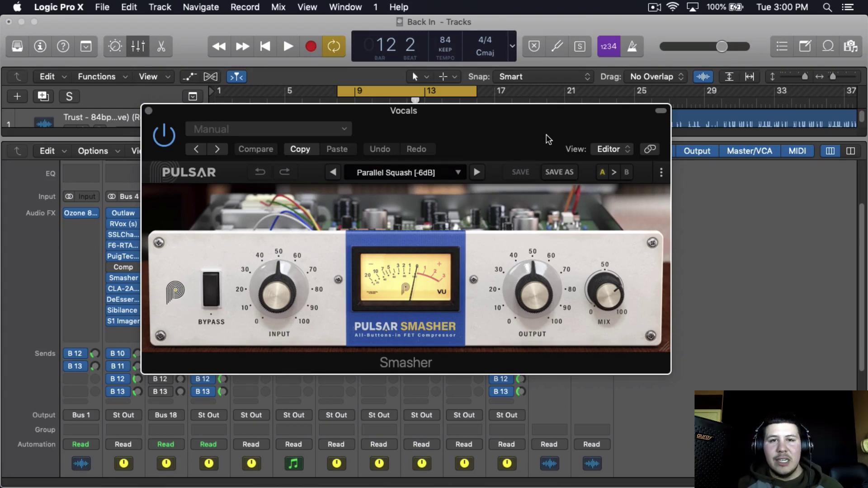
left_click_drag(541, 145, 537, 111)
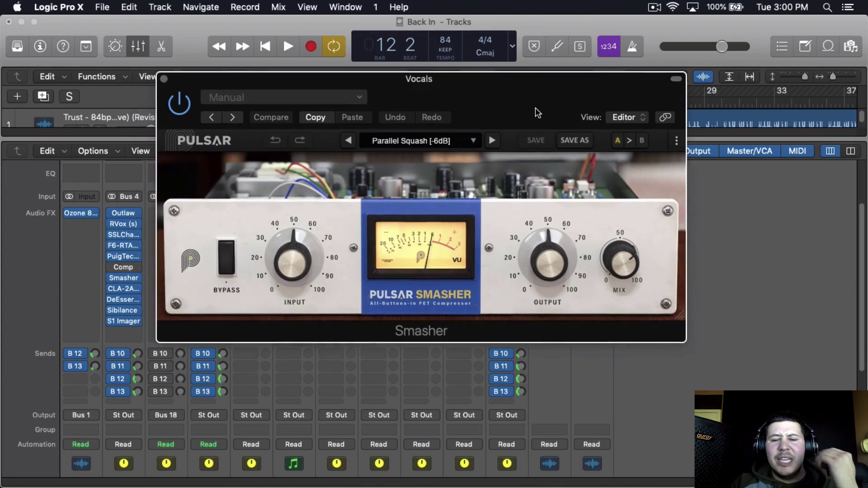
Load the Smasher's Thicken Everything ! [-5dB] preset and turn Mix down to 0 %.
left_click(448, 143)
mouse_move(440, 162)
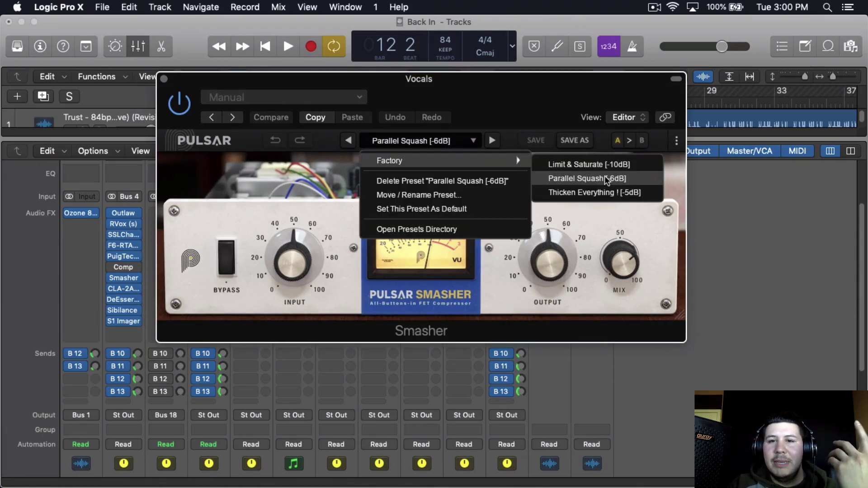
left_click(613, 194)
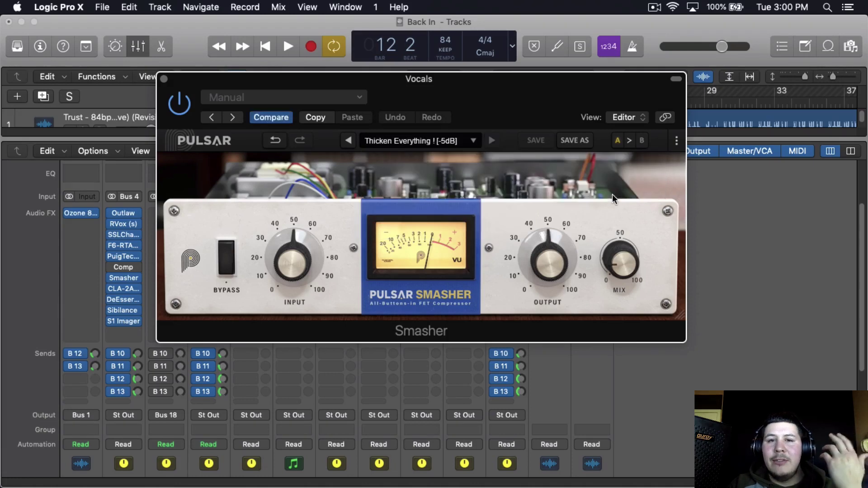
left_click_drag(563, 116, 588, 107)
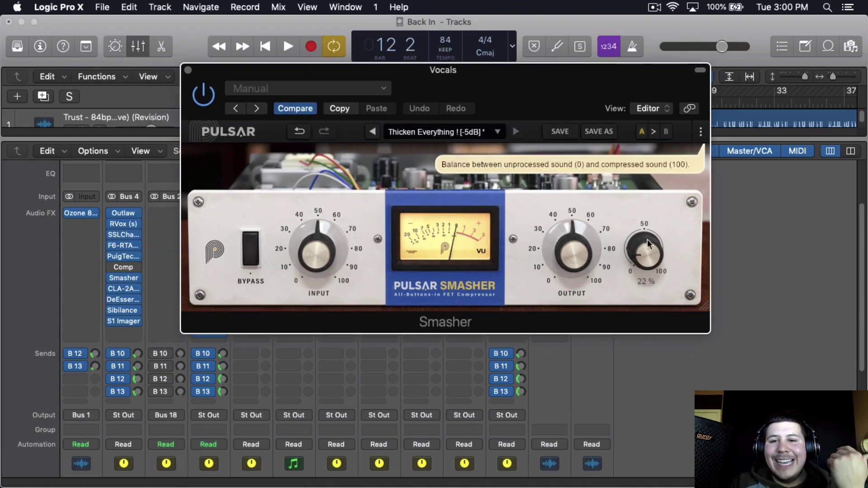
left_click_drag(645, 253, 598, 176)
Set Smasher input to -1.92 dB, compare with bypass, then lower input to -10.8 dB.
left_click_drag(317, 251, 297, 242)
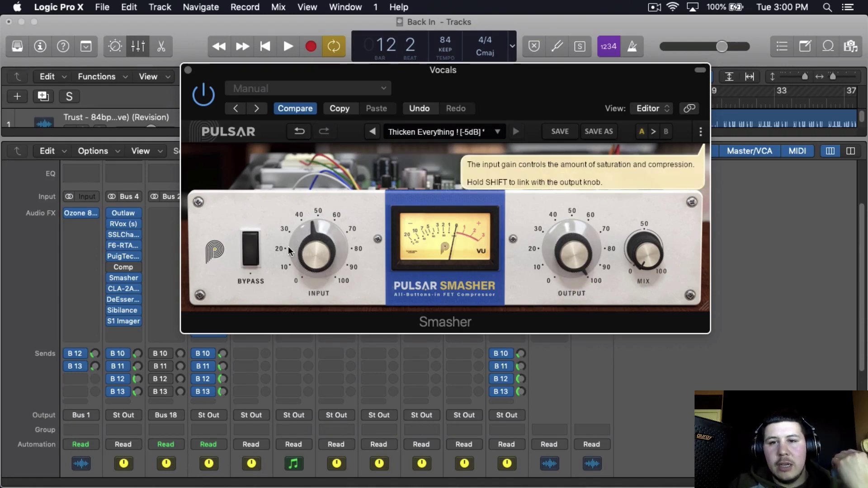
left_click(252, 250)
left_click(252, 251)
left_click_drag(485, 94, 476, 88)
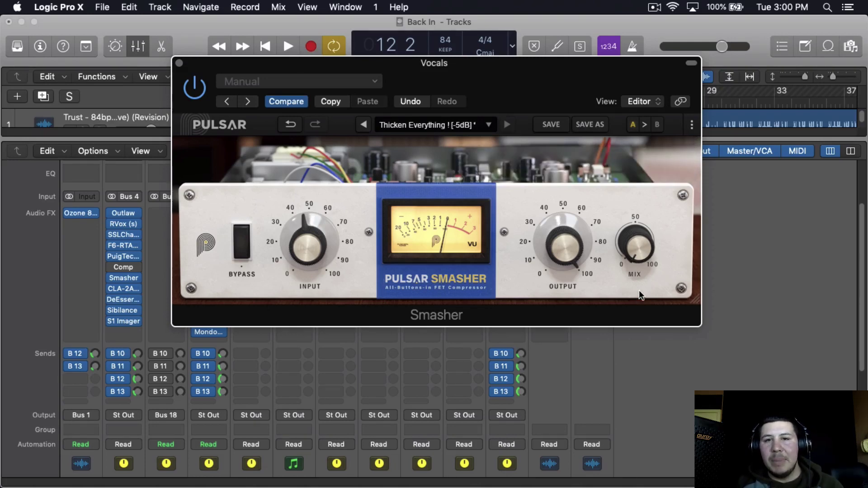
left_click_drag(459, 63, 444, 426)
left_click_drag(506, 457, 549, 131)
left_click_drag(287, 271, 306, 292)
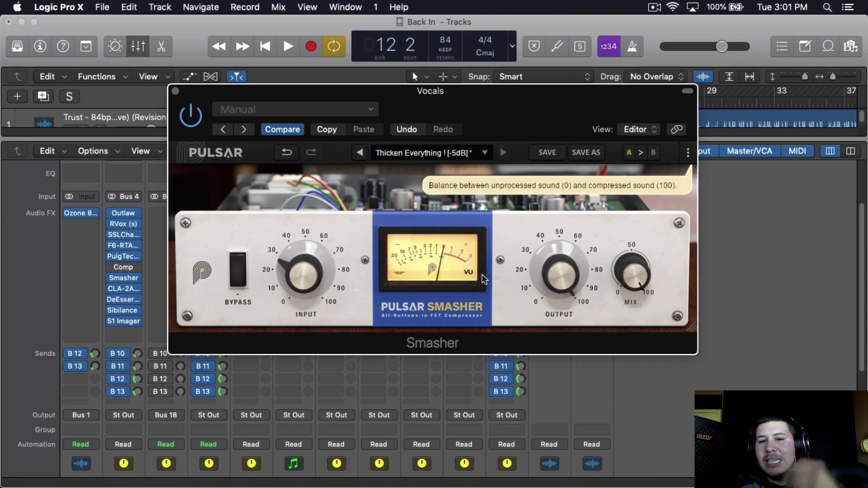
Play the song while sweeping the Smasher input around -6.5 dB and Mix to 27 %.
key("space")
left_click_drag(302, 280, 292, 346)
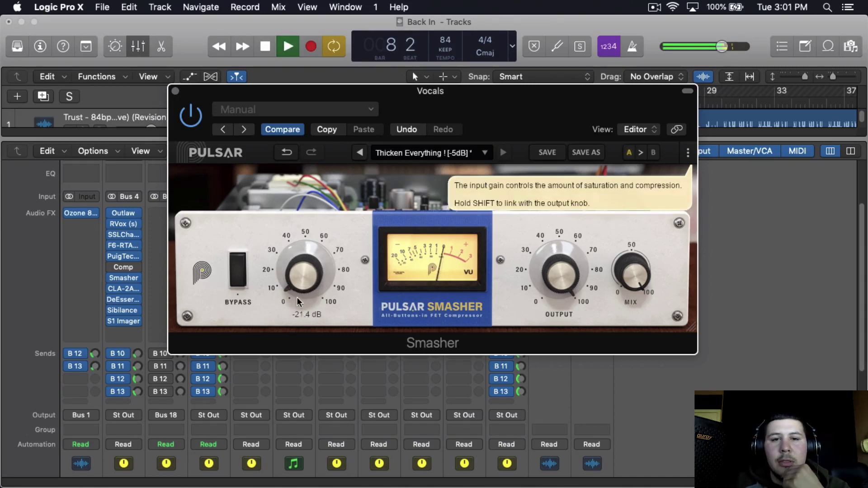
left_click_drag(300, 290, 325, 258)
left_click_drag(631, 275, 642, 326)
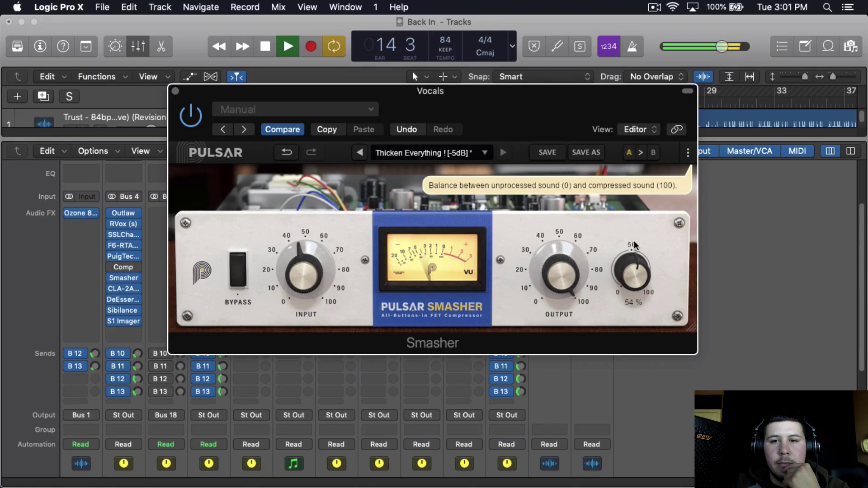
left_click_drag(634, 245, 669, 278)
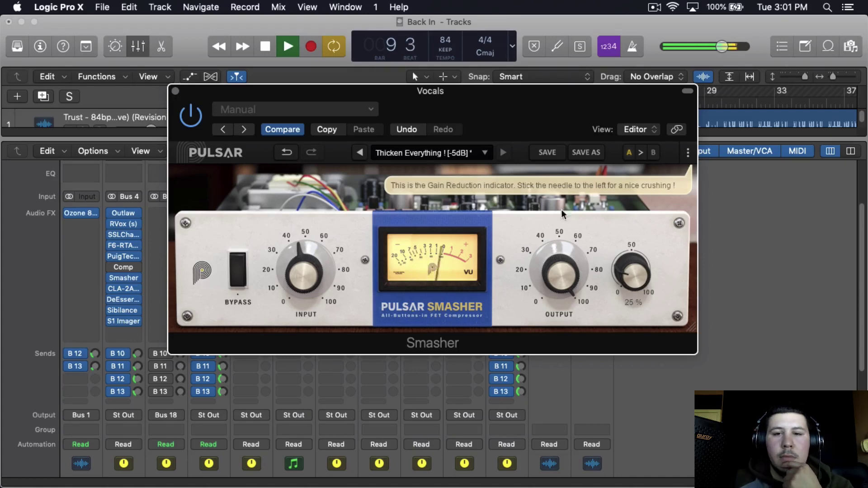
left_click_drag(640, 290, 642, 275)
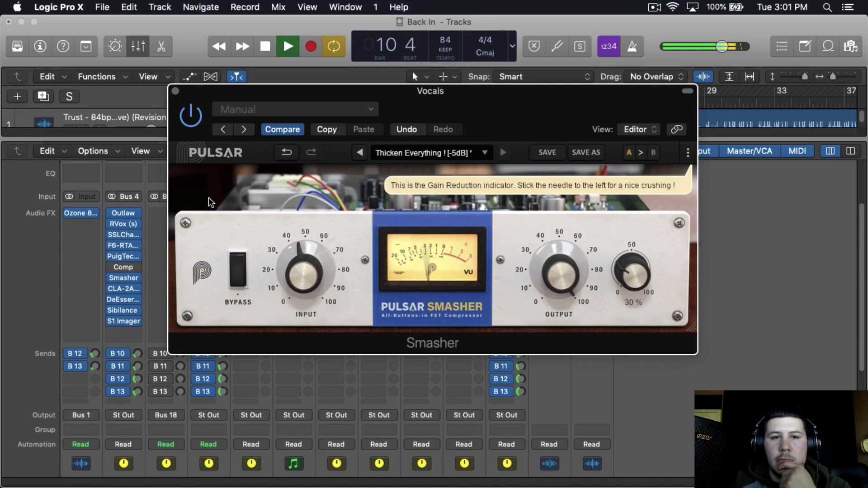
Compare the Smasher on and off, then settle Mix at 25 % and input at -6.00 dB.
left_click(191, 127)
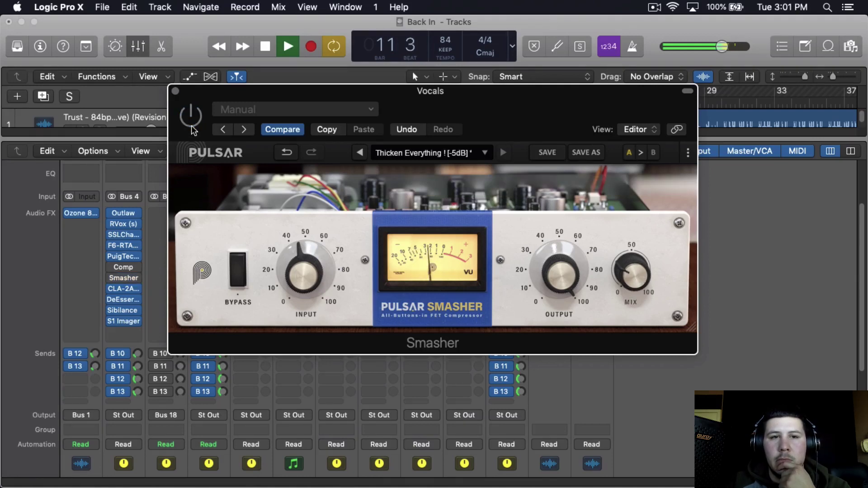
left_click(191, 127)
mouse_move(642, 278)
left_click_drag(642, 277, 640, 283)
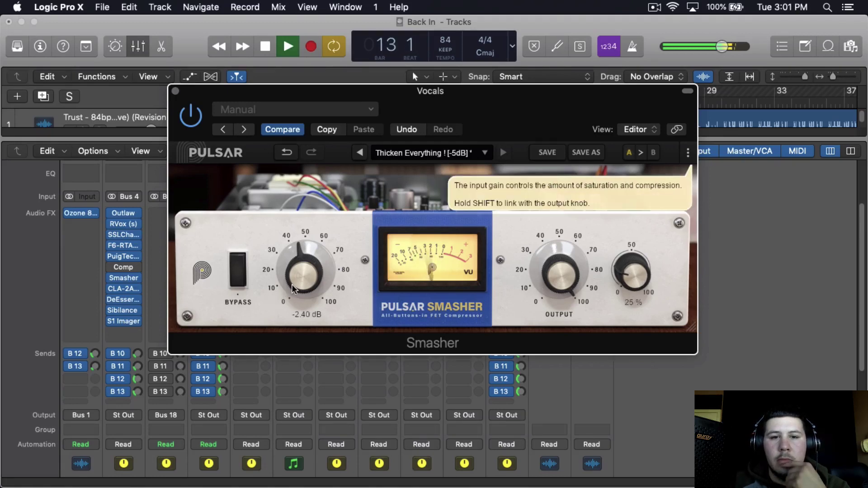
left_click_drag(291, 284, 295, 293)
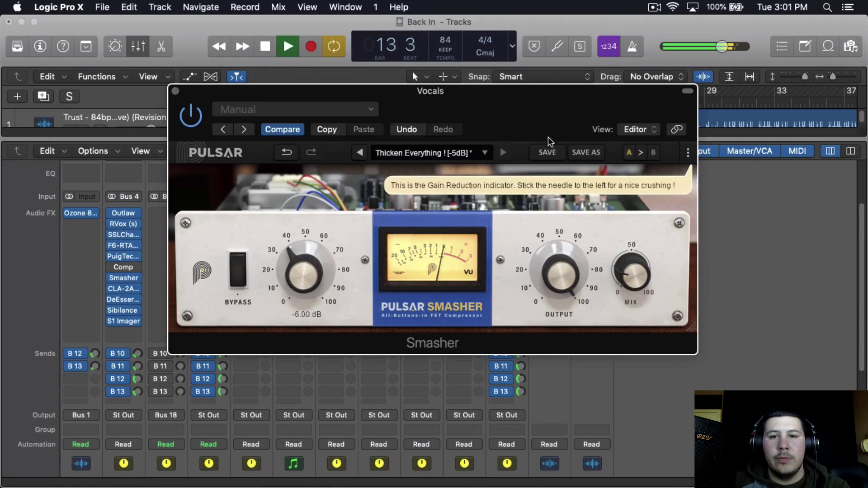
Stop playback at bar 14 and review the Smasher's Input knob and VU meter.
key("space")
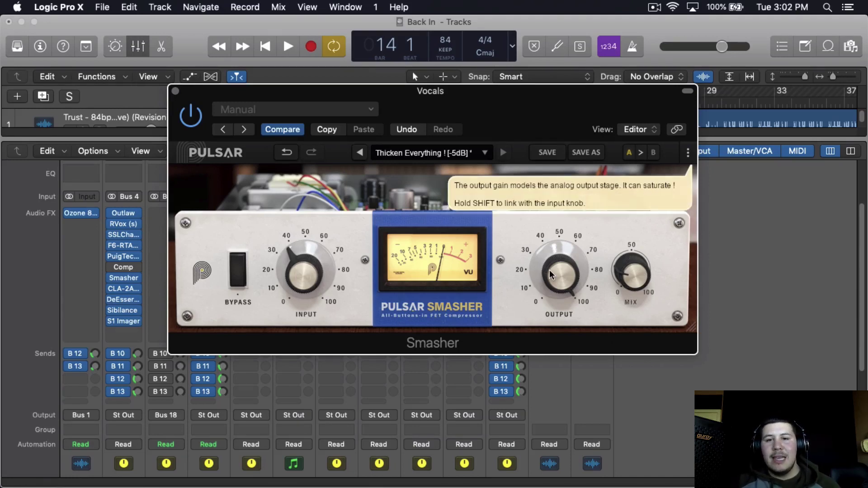
mouse_move(303, 287)
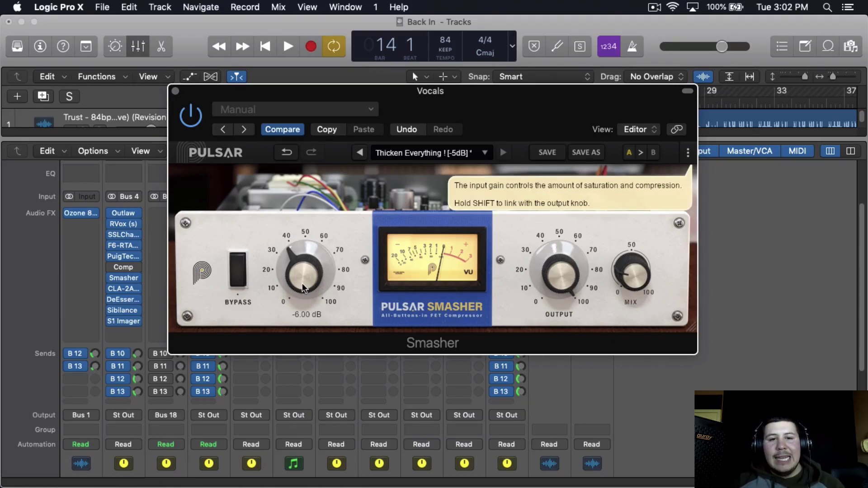
mouse_move(443, 263)
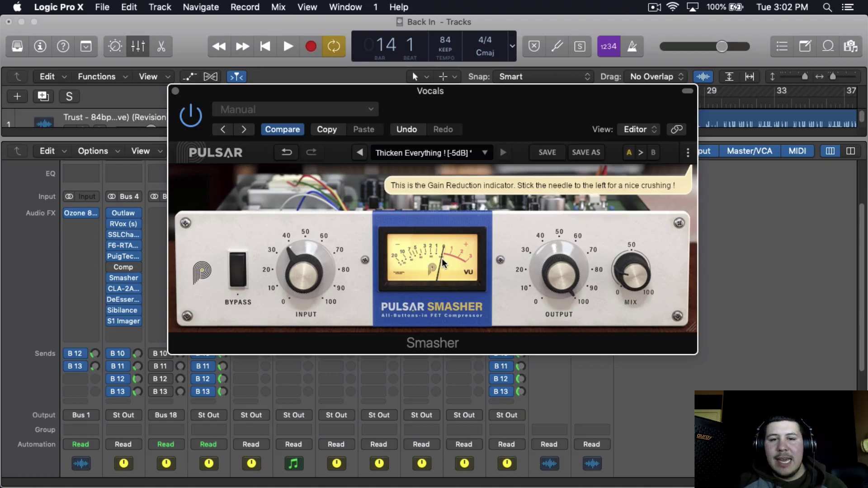